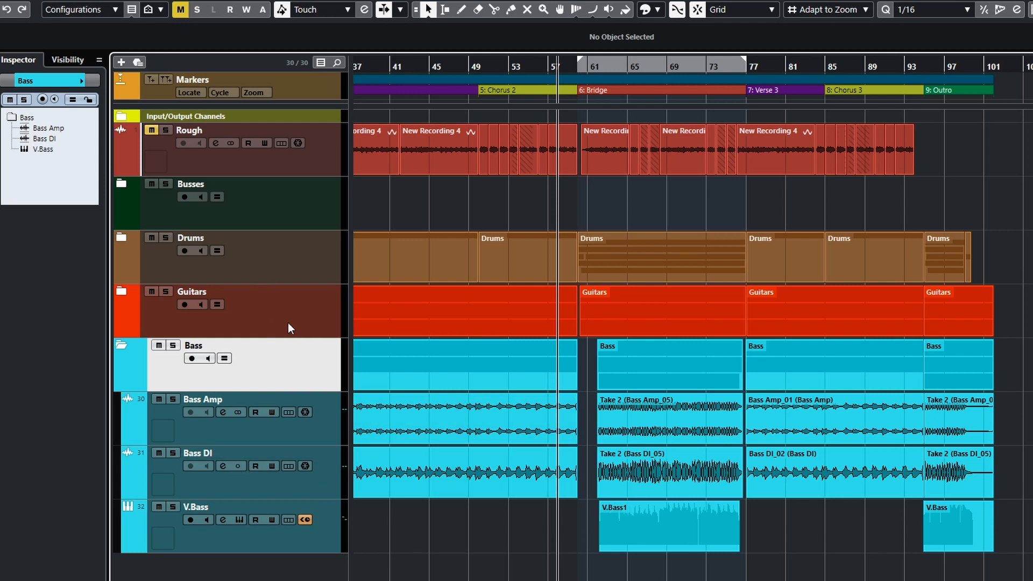
Step: View the electric guitar tracks inside the Guitars folder and collapse the folder again
left_click(120, 292)
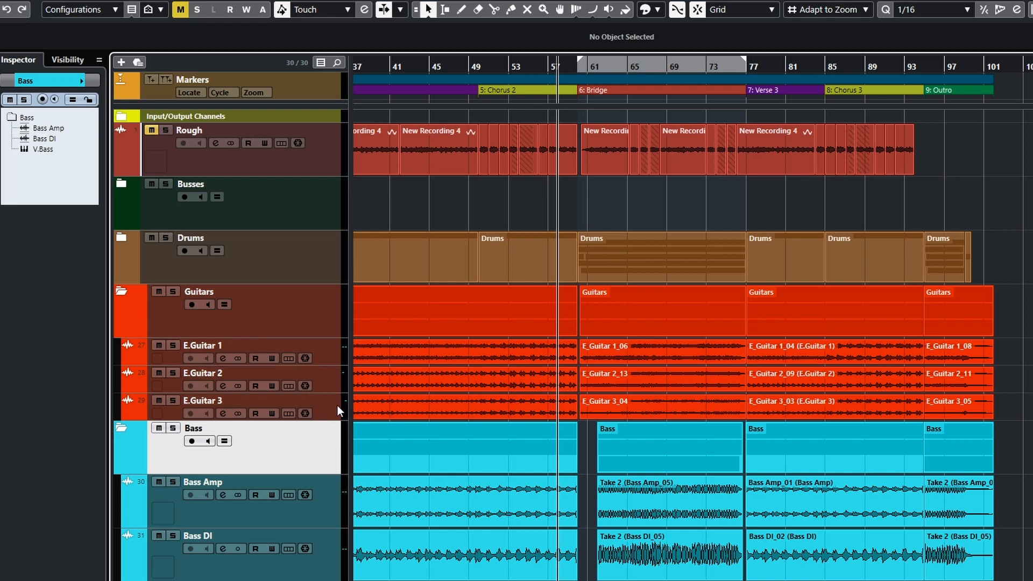
left_click(122, 292)
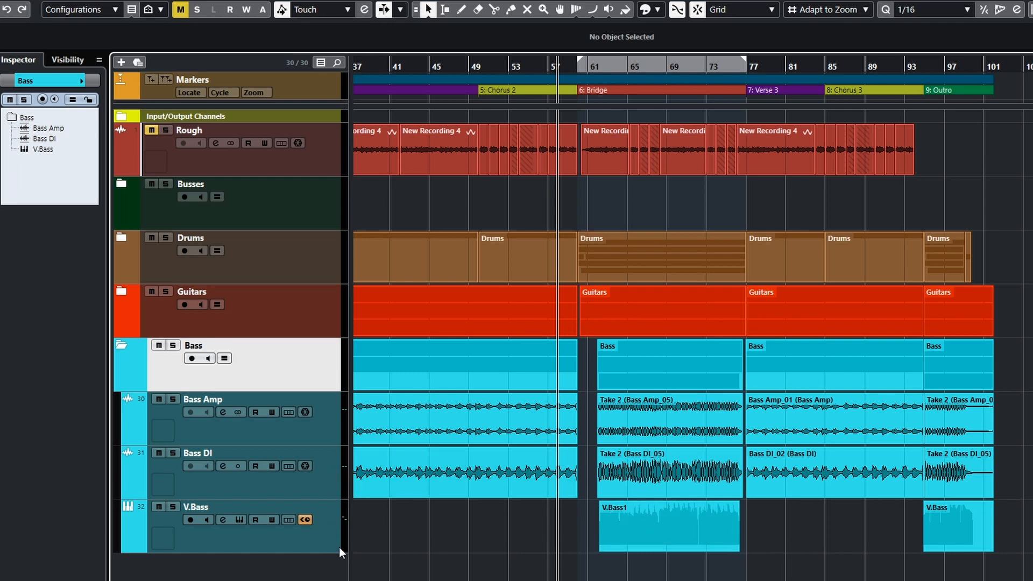
Step: Set up a new audio track below V.Bass with Synth/Drums as its input and a Stereo configuration
left_click(322, 544)
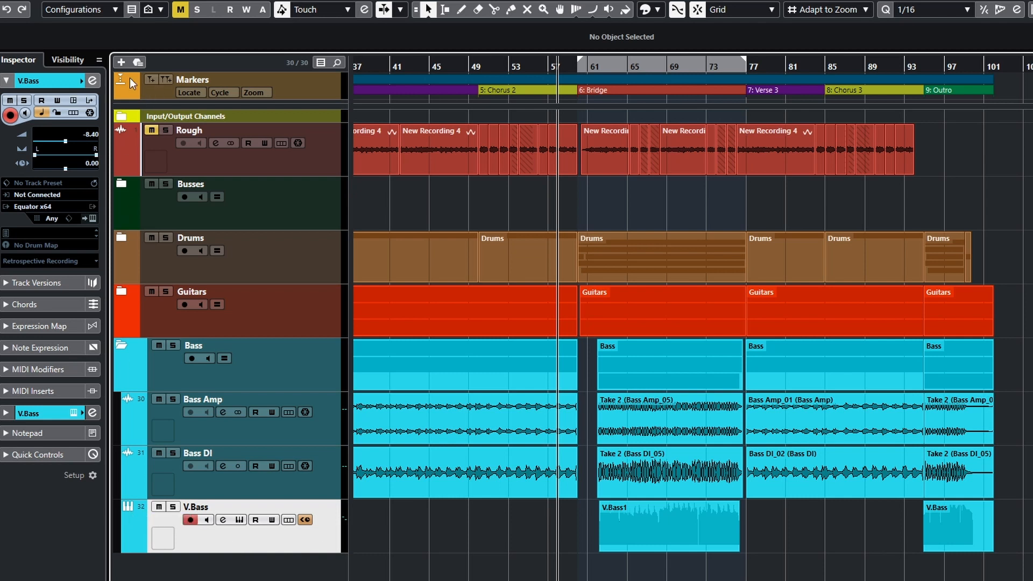
left_click(120, 62)
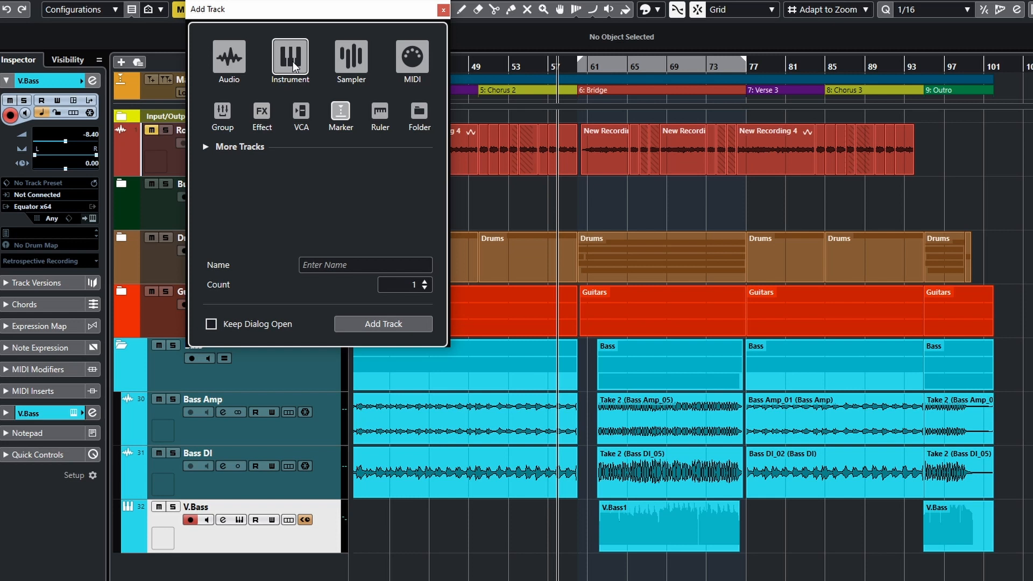
left_click(215, 60)
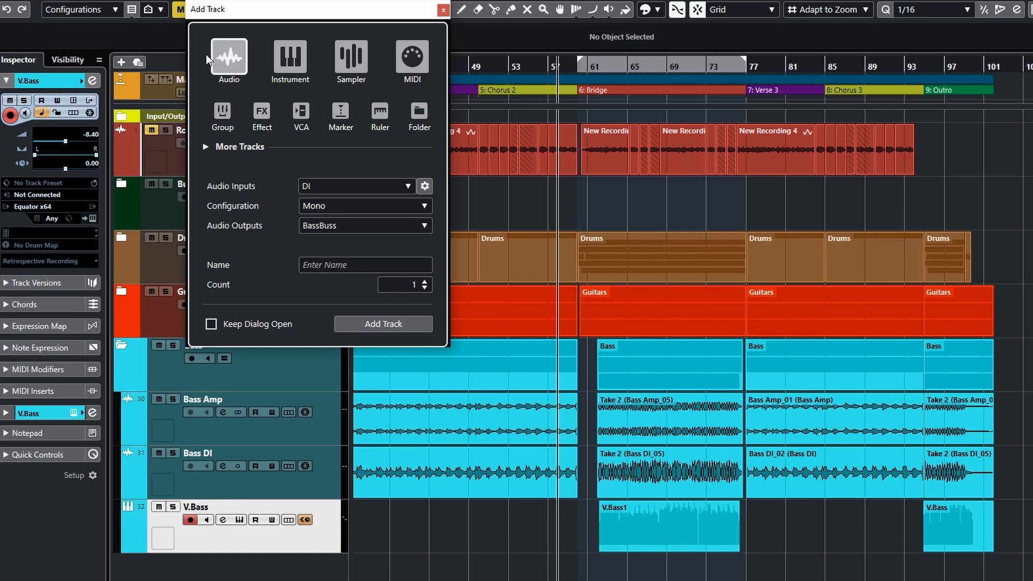
left_click(401, 187)
scroll(382, 458, "down", 5)
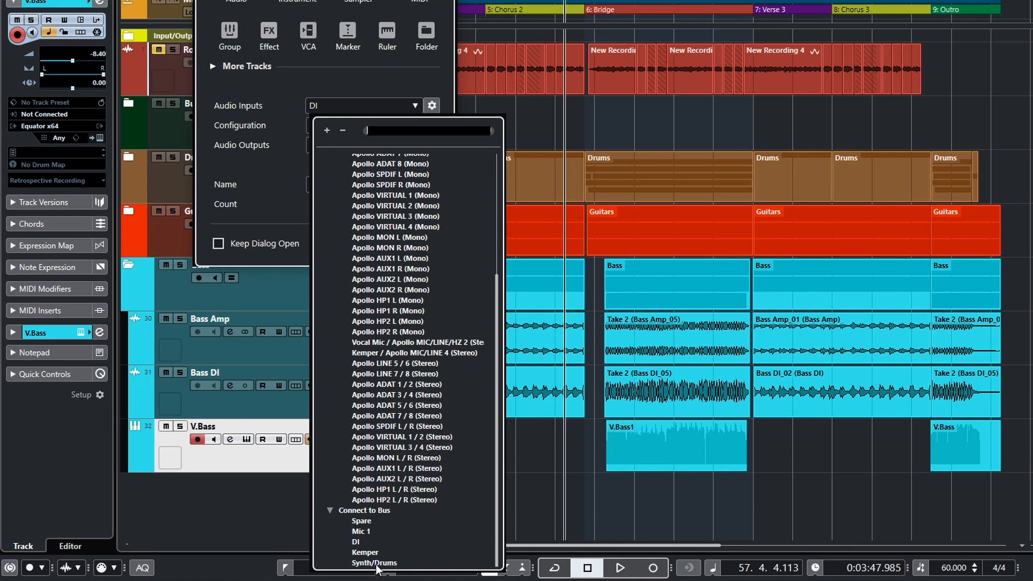
left_click(387, 568)
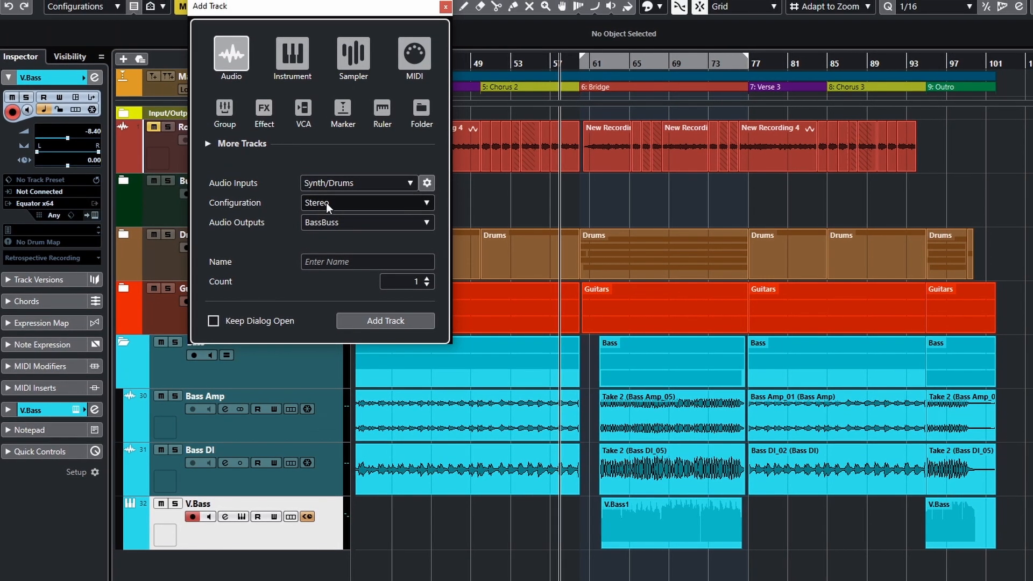
left_click(331, 125)
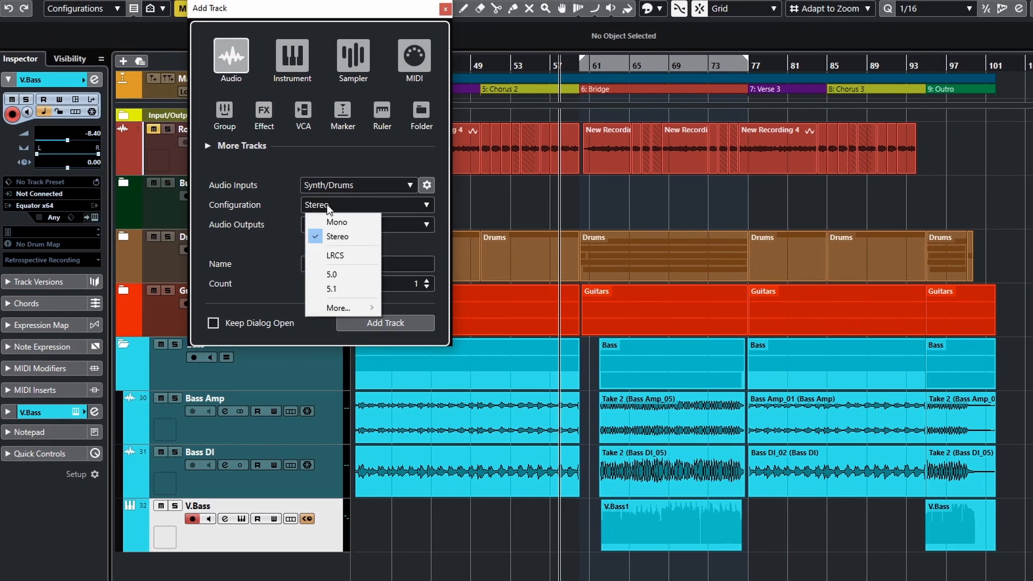
left_click(328, 205)
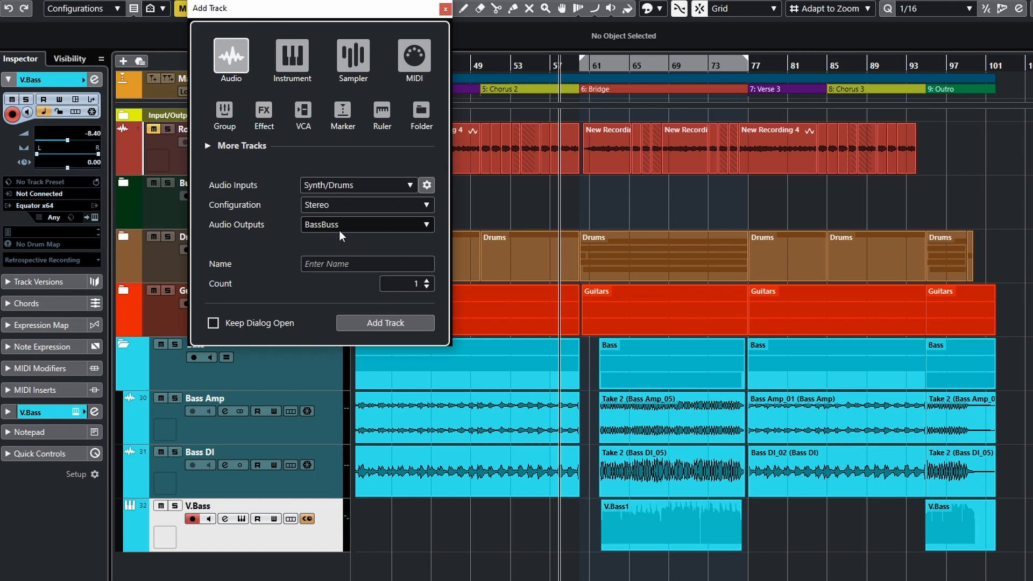
Step: Name the new track E.Bass, add it to the project, and color it cyan to match the other bass tracks
left_click(325, 263)
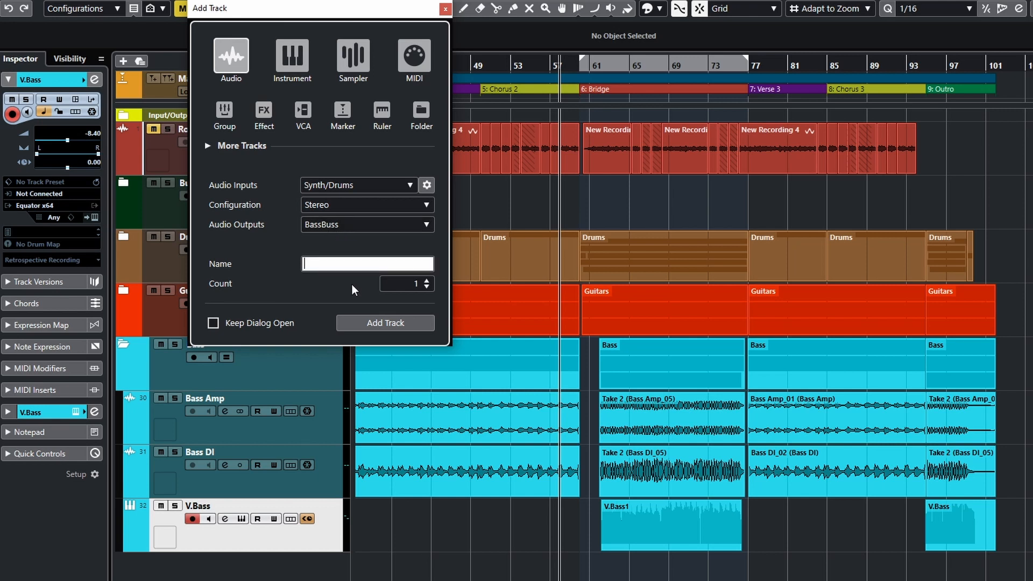
type("E")
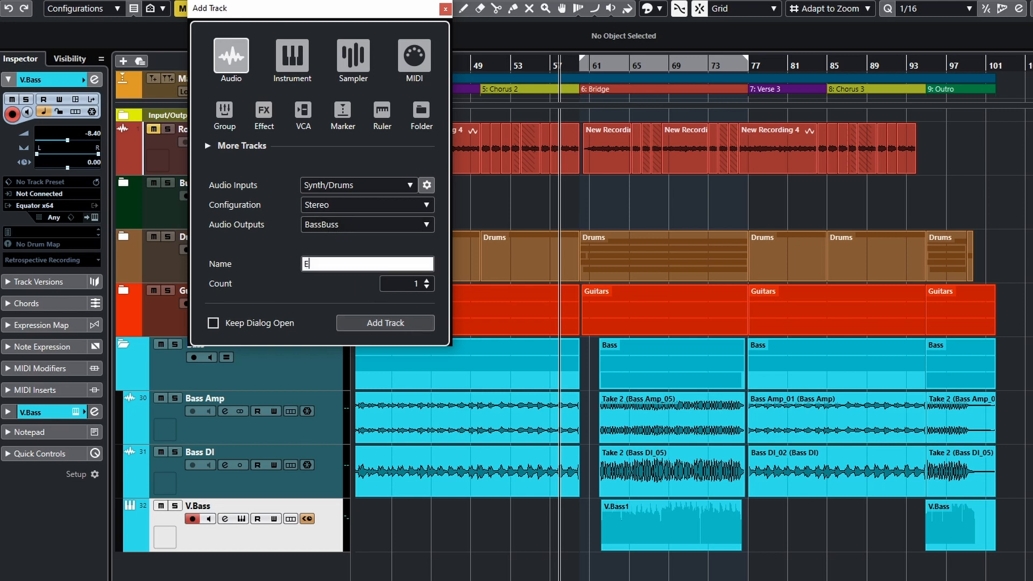
type(".Bass")
left_click(399, 323)
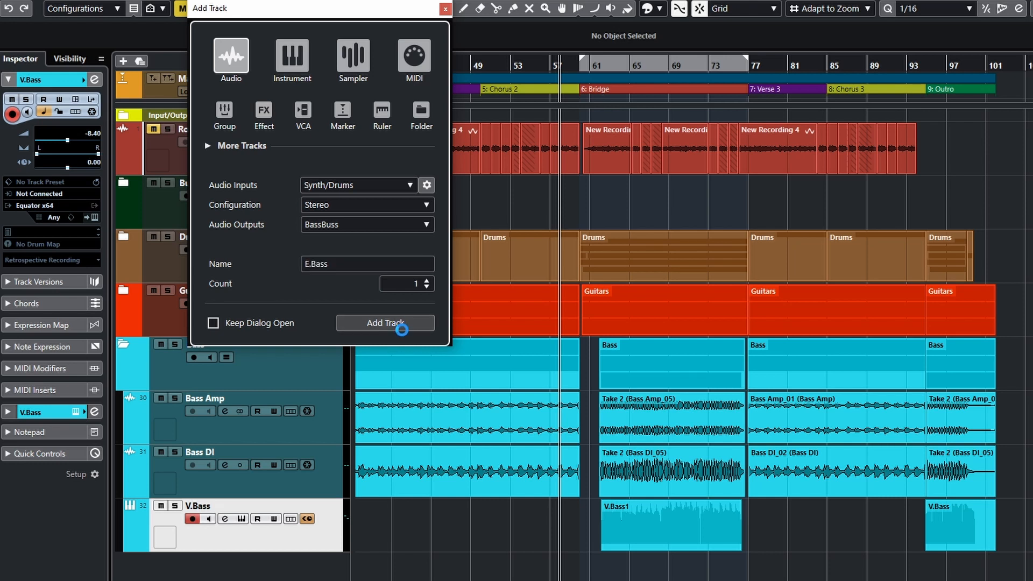
key("Return")
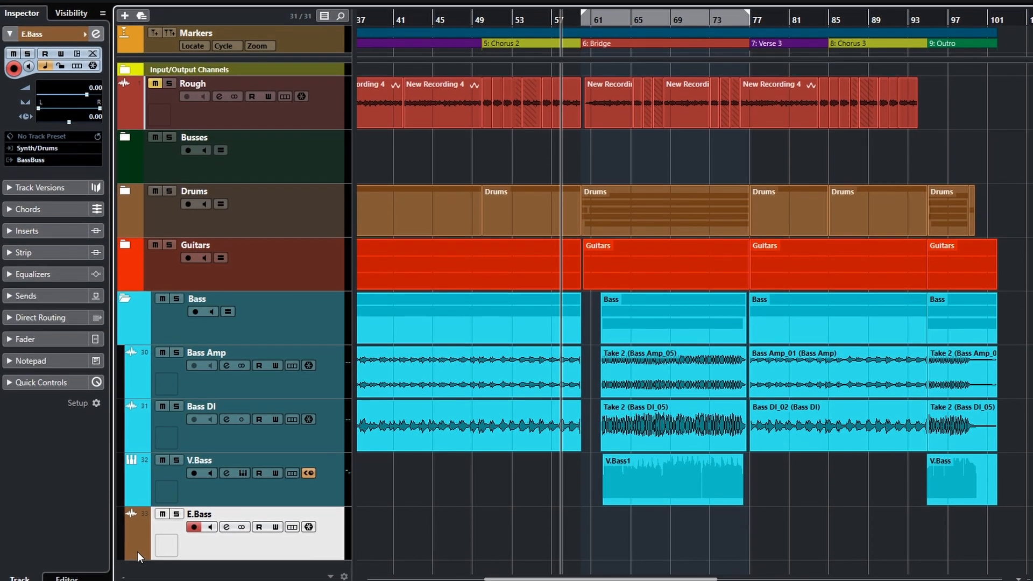
left_click(138, 551)
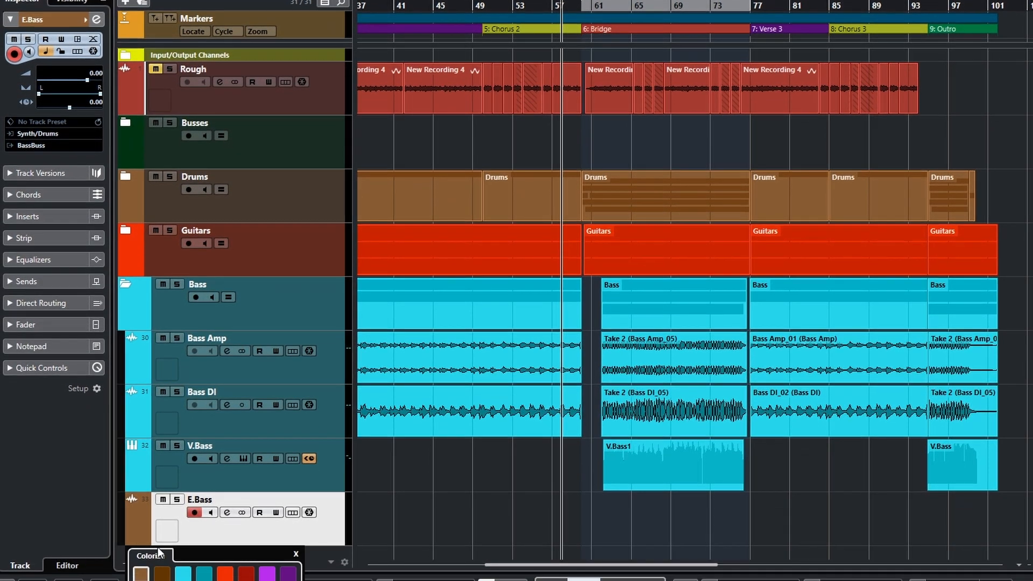
left_click(183, 573)
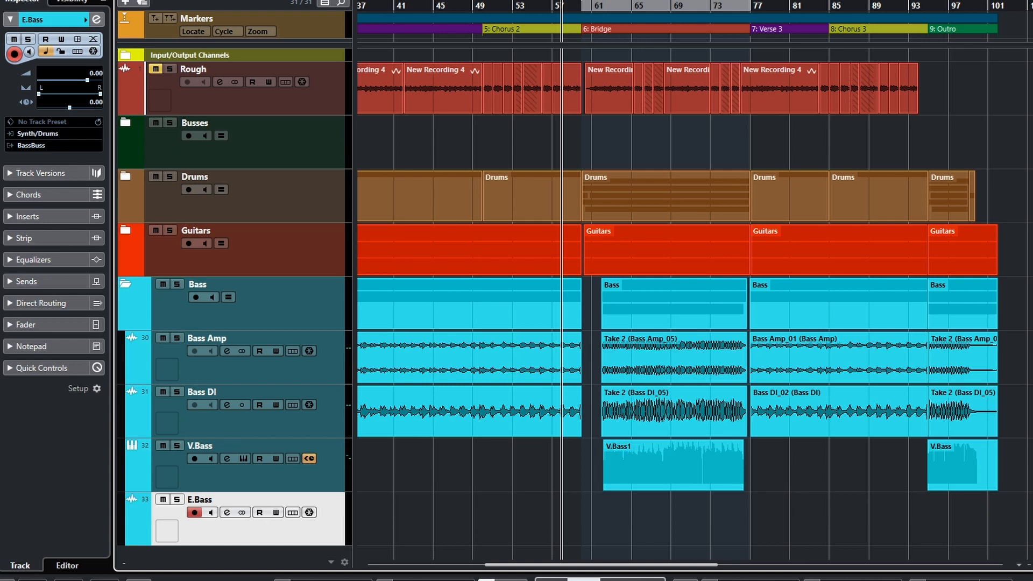
Step: Try input monitoring on the E.Bass track and turn it off again
key("alt+Tab")
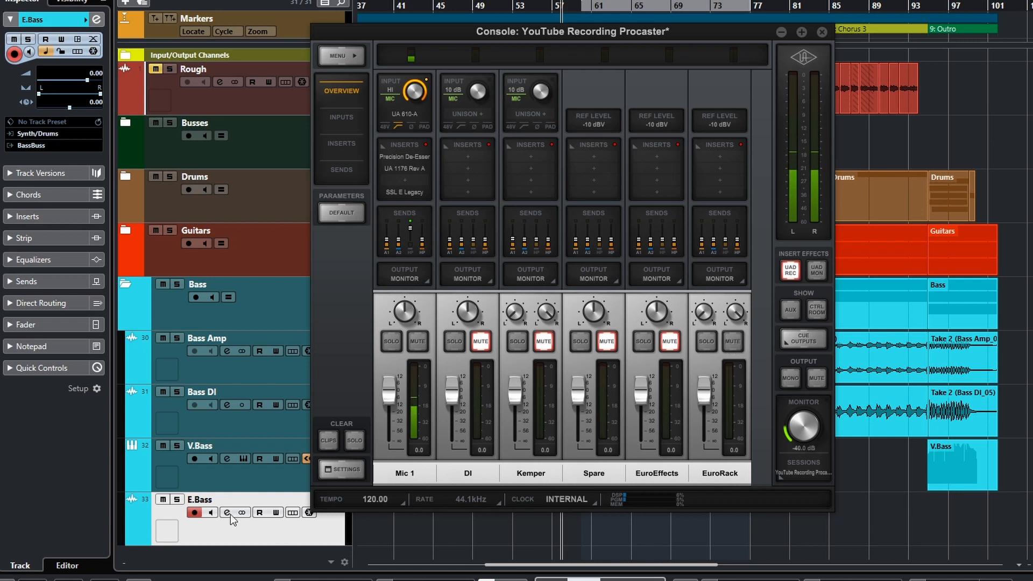
left_click(213, 513)
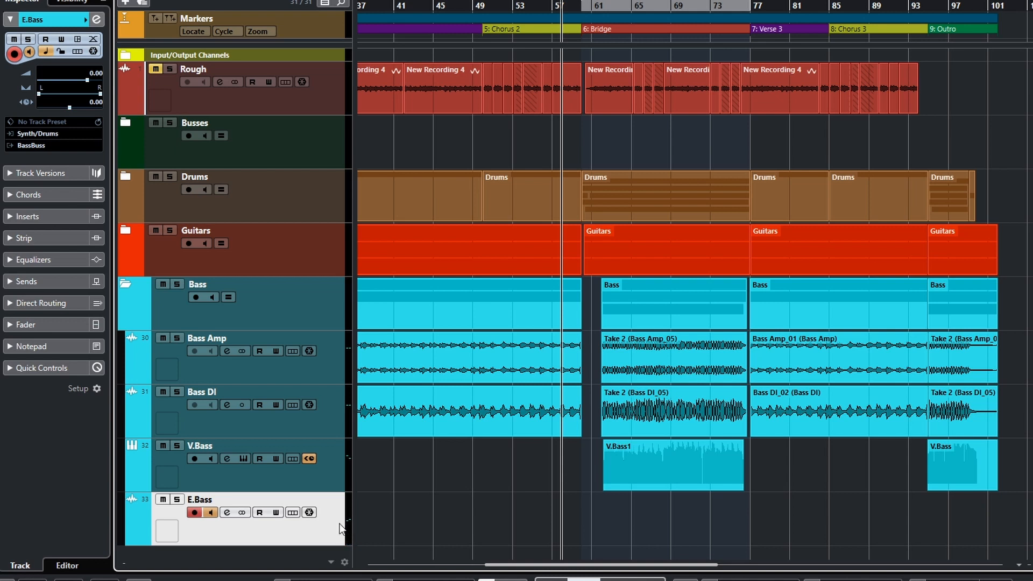
left_click(211, 514)
Step: Switch to the Universal Audio Console to examine its input channels and monitor section, and close it
left_click(1005, 580)
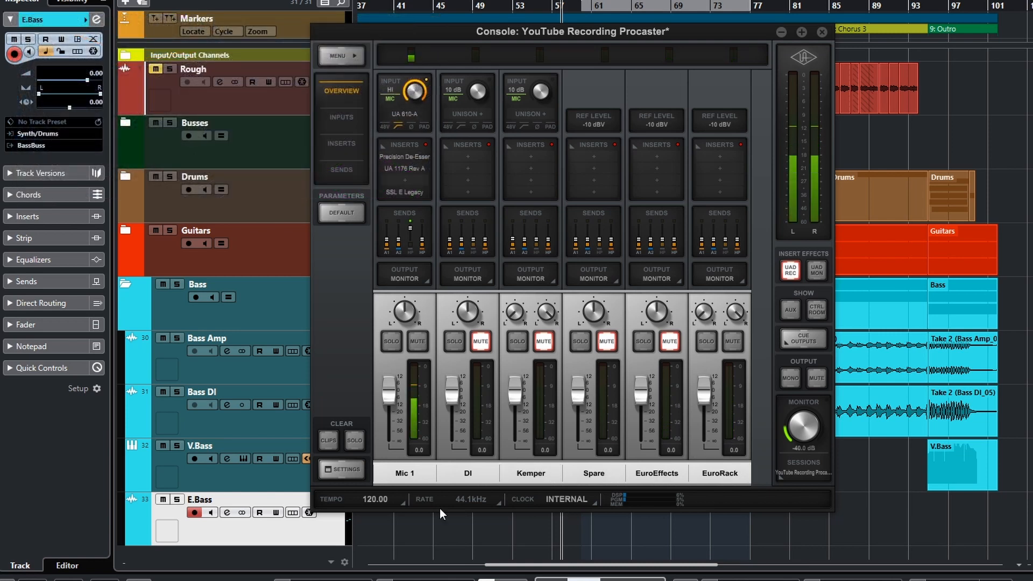
left_click(228, 527)
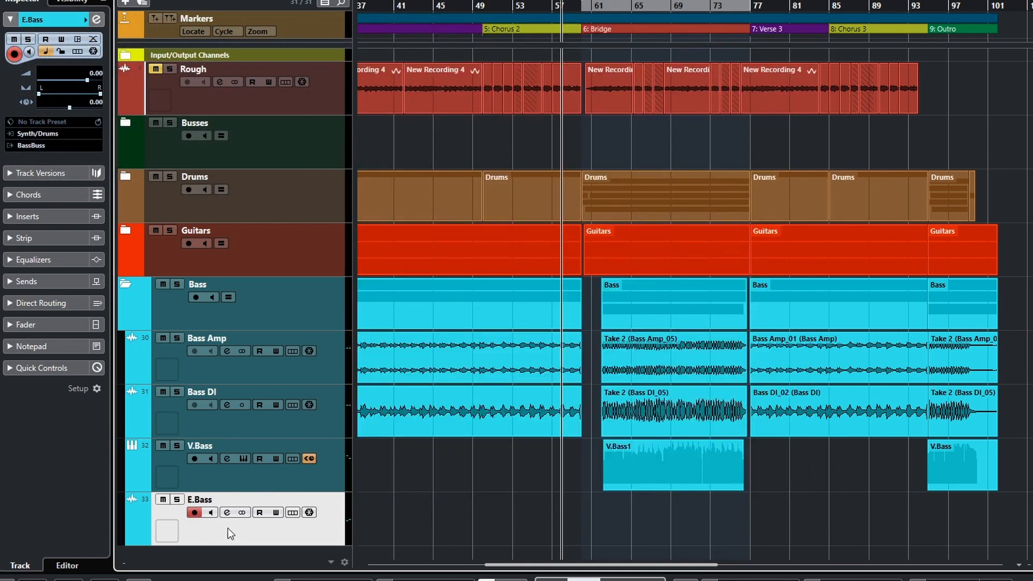
key("alt+Tab")
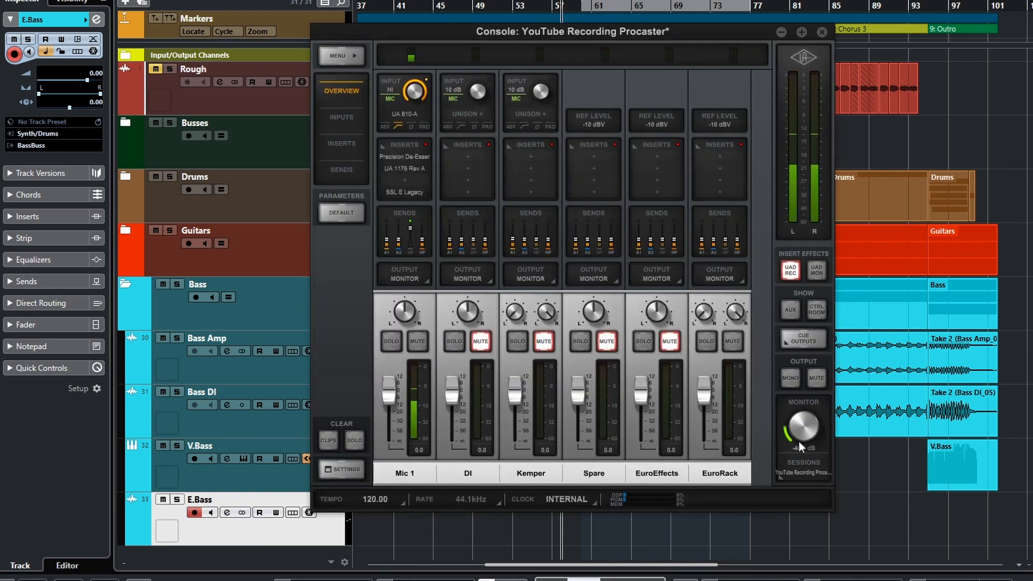
left_click(822, 32)
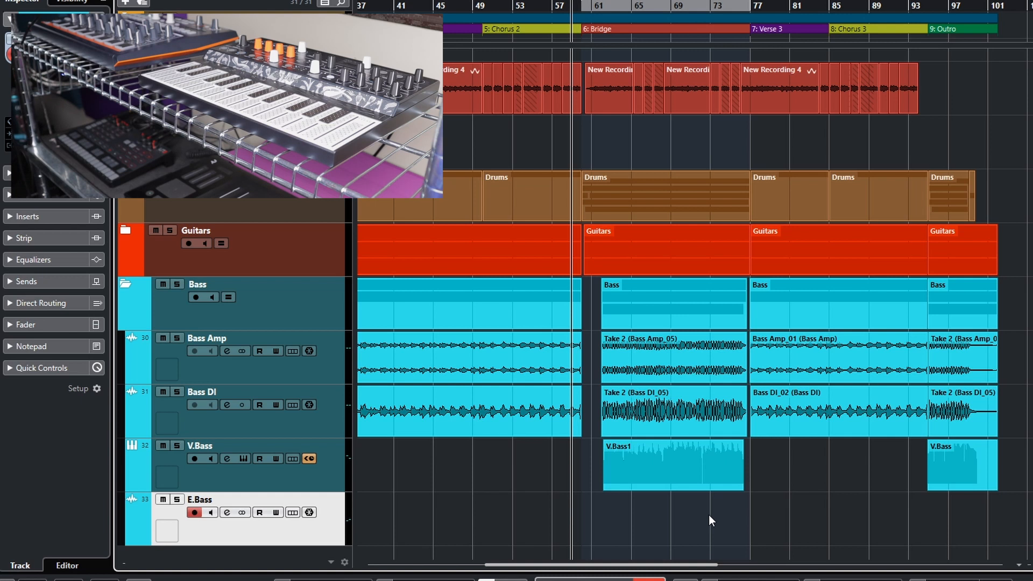
Step: Record two synth takes on the E.Bass track, one across the Bridge and one from about bar 93 through the Outro
key("KP_Multiply")
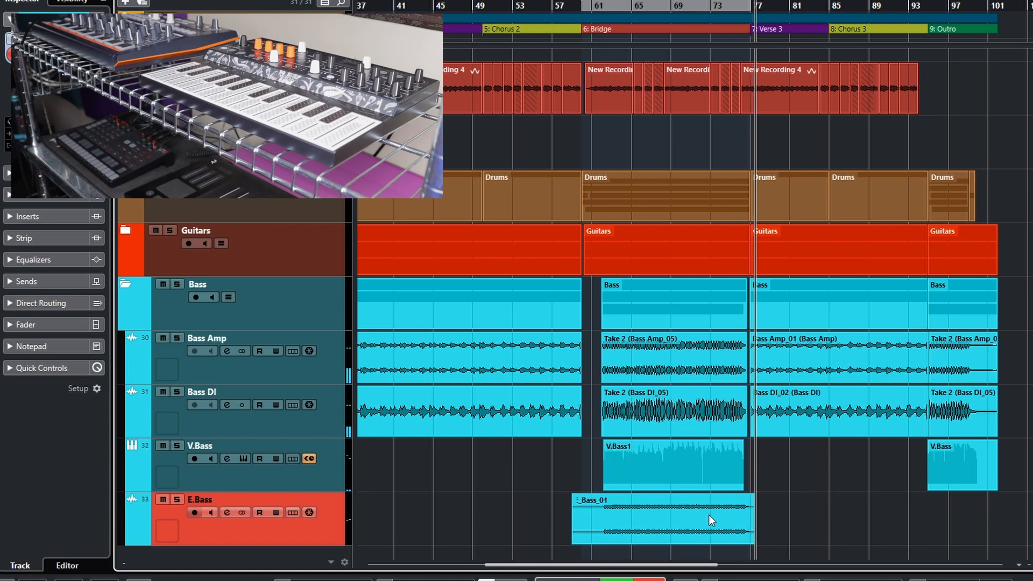
key("space")
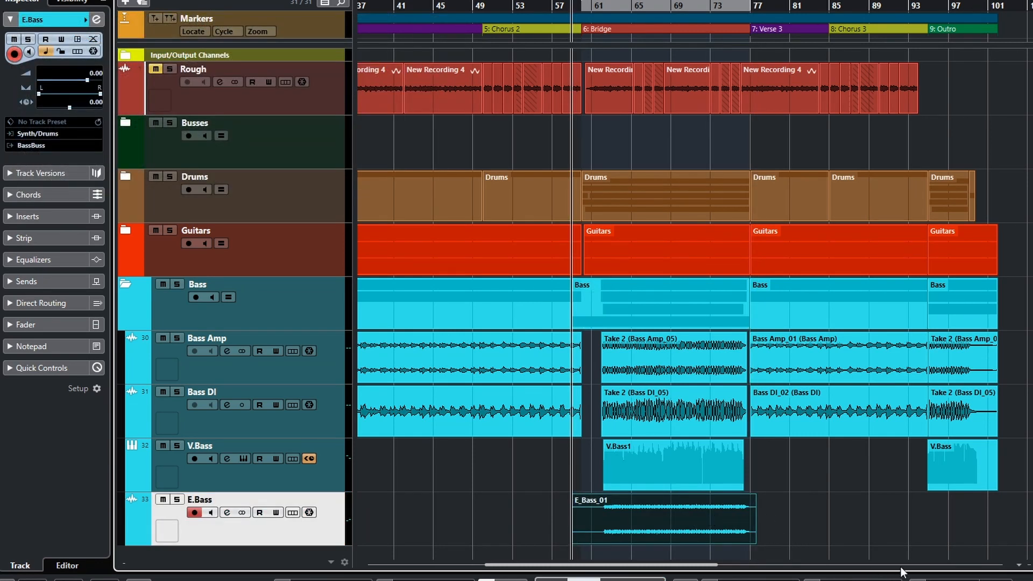
left_click(922, 517)
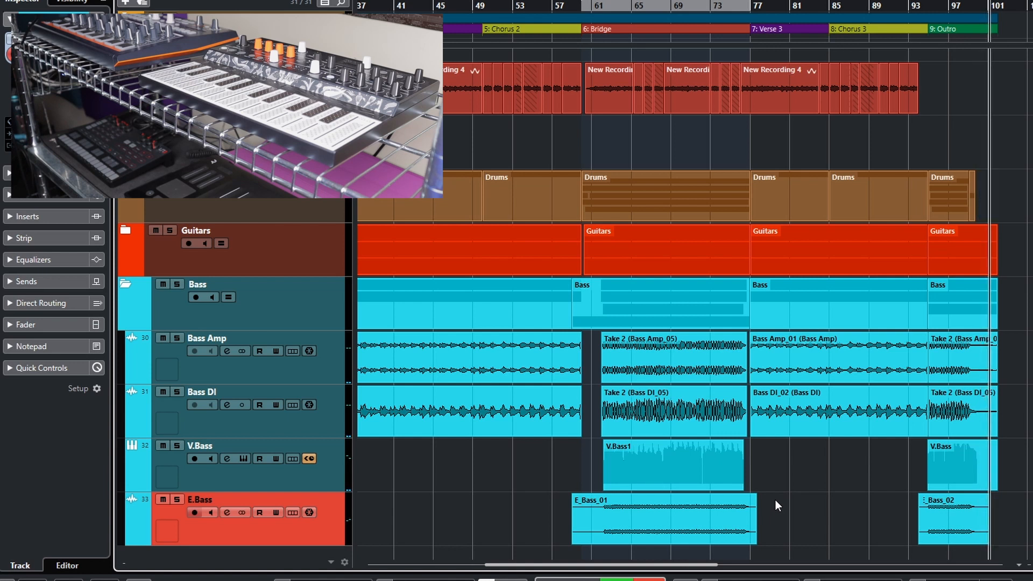
key("space")
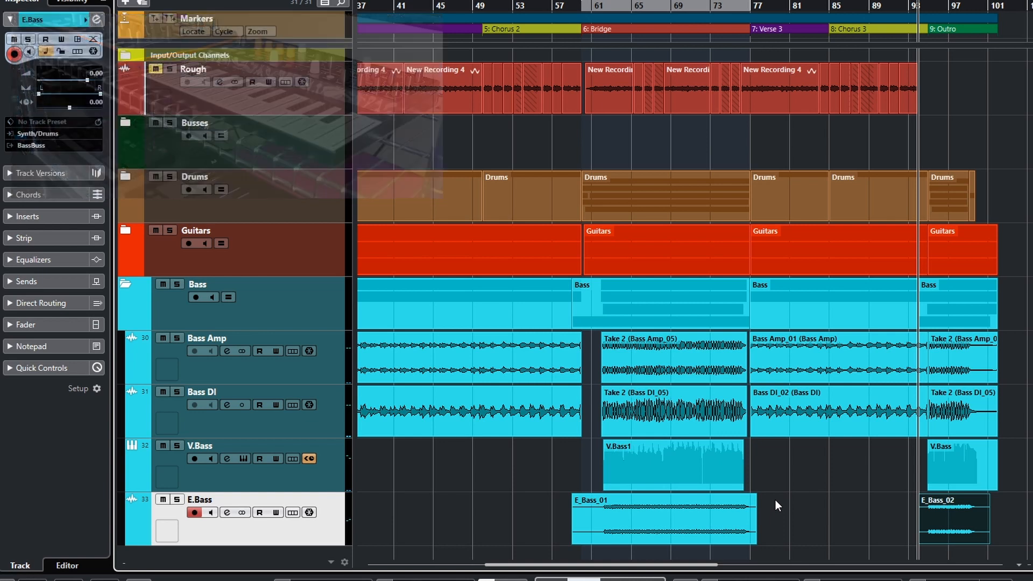
Step: Select the Bridge recording on the E.Bass track and examine its start and end
left_click(695, 518)
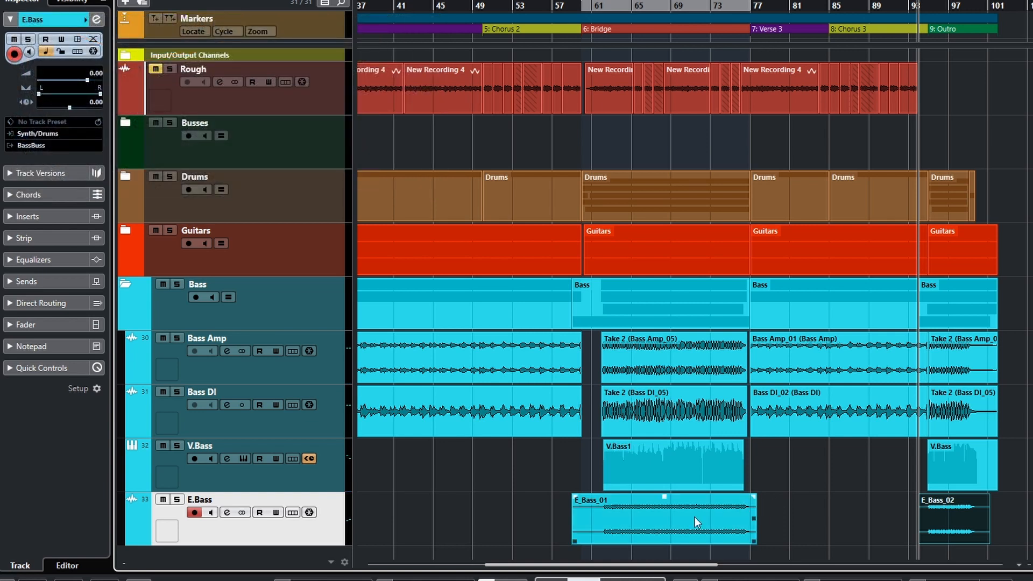
left_click(568, 544)
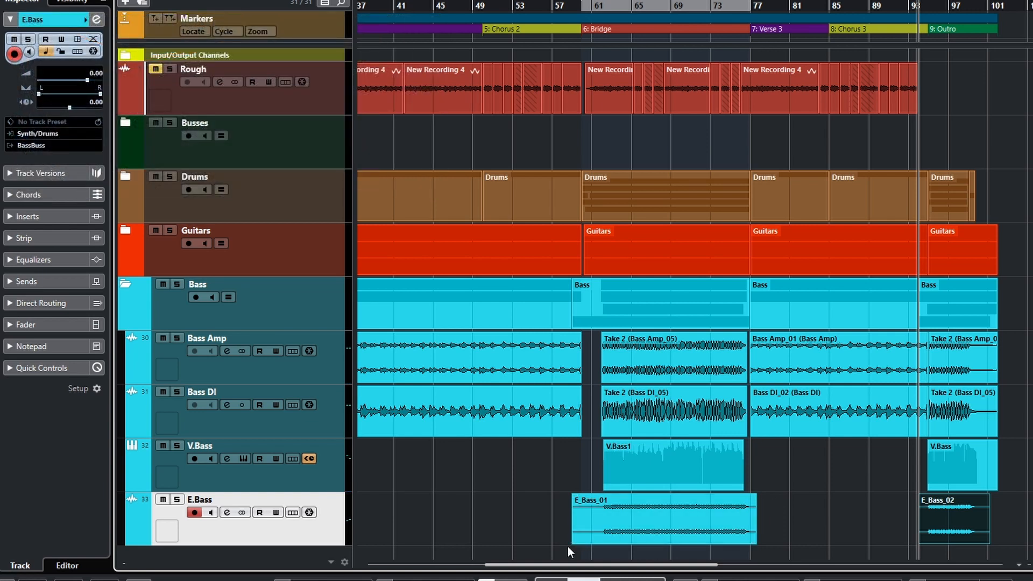
left_click(574, 543)
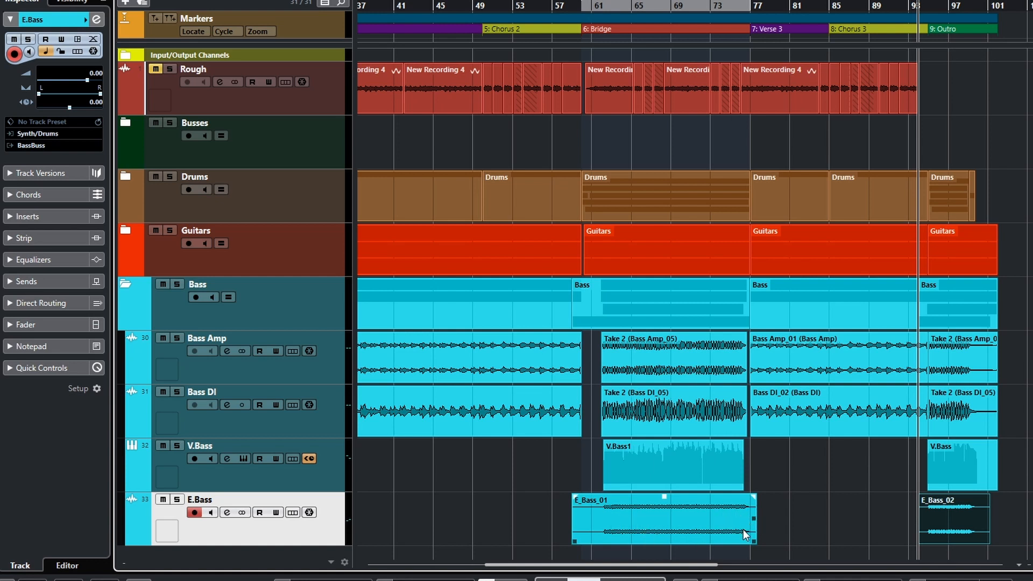
scroll(573, 509, "down", 1)
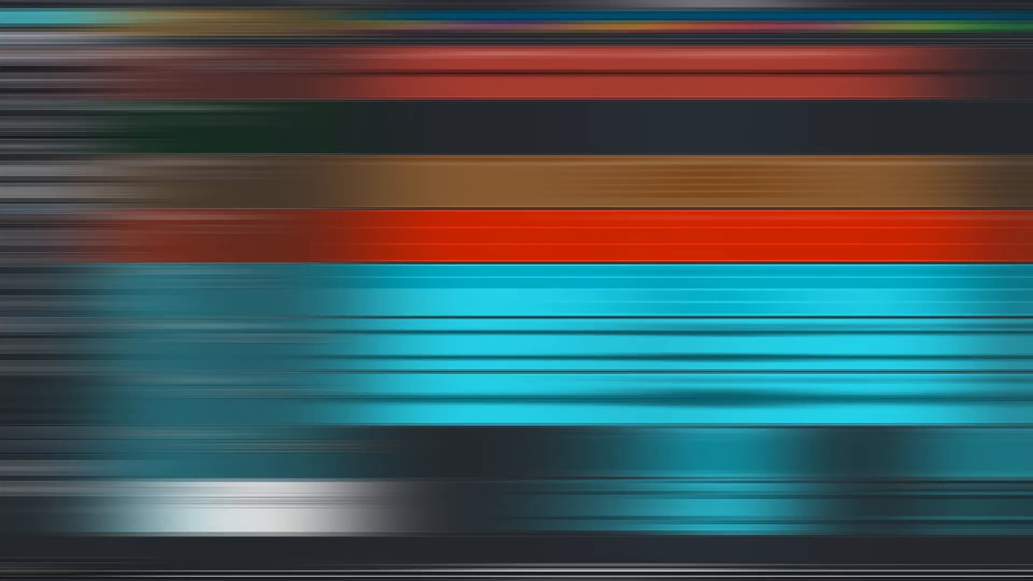
Step: Enlarge the E.Bass track and examine the fade-in and fade-out at the ends of its Bridge recording
scroll(710, 496, "up", 6, "ctrl")
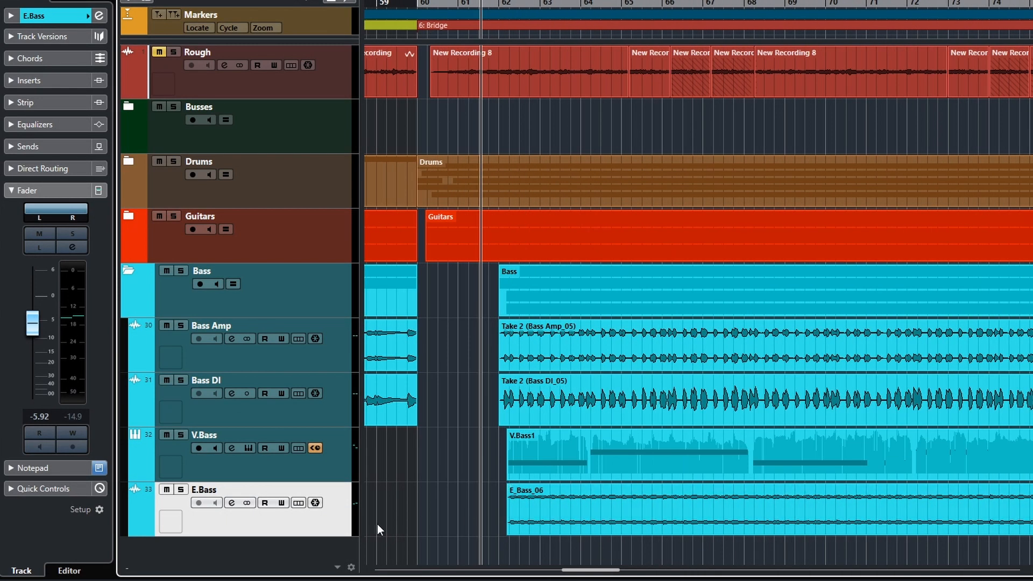
scroll(591, 499, "up", 2, "ctrl")
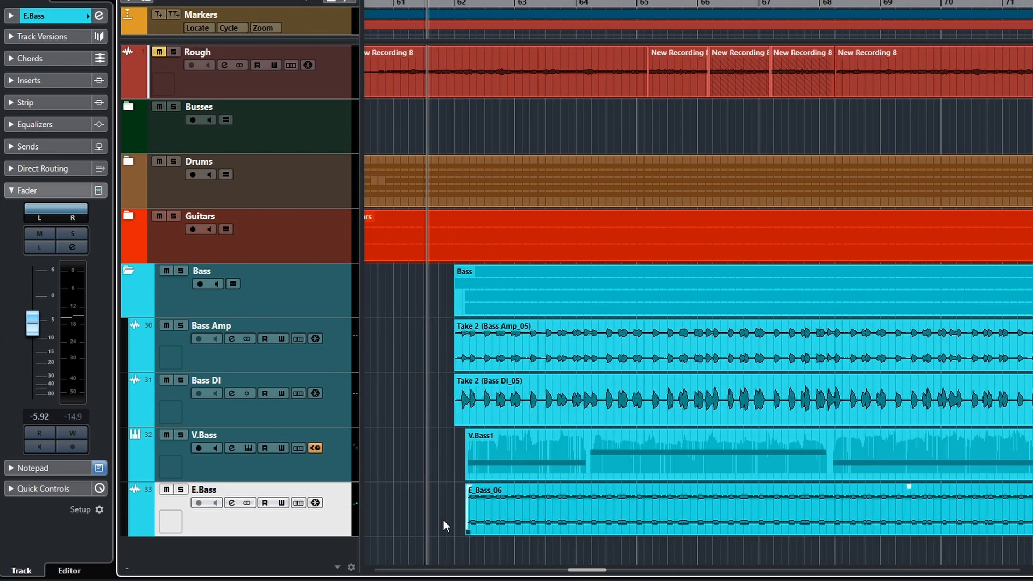
left_click_drag(330, 537, 339, 562)
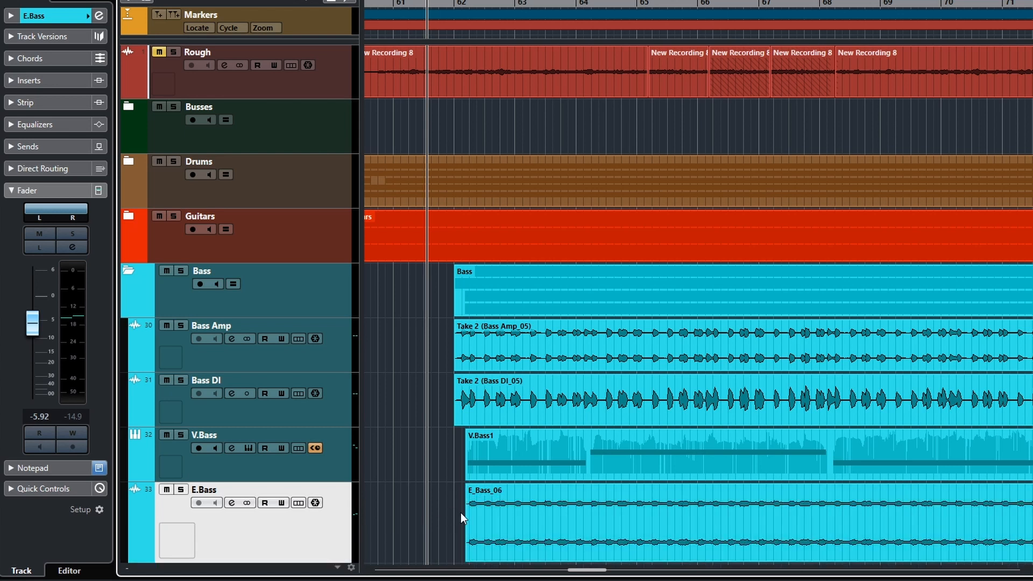
scroll(489, 491, "up", 5)
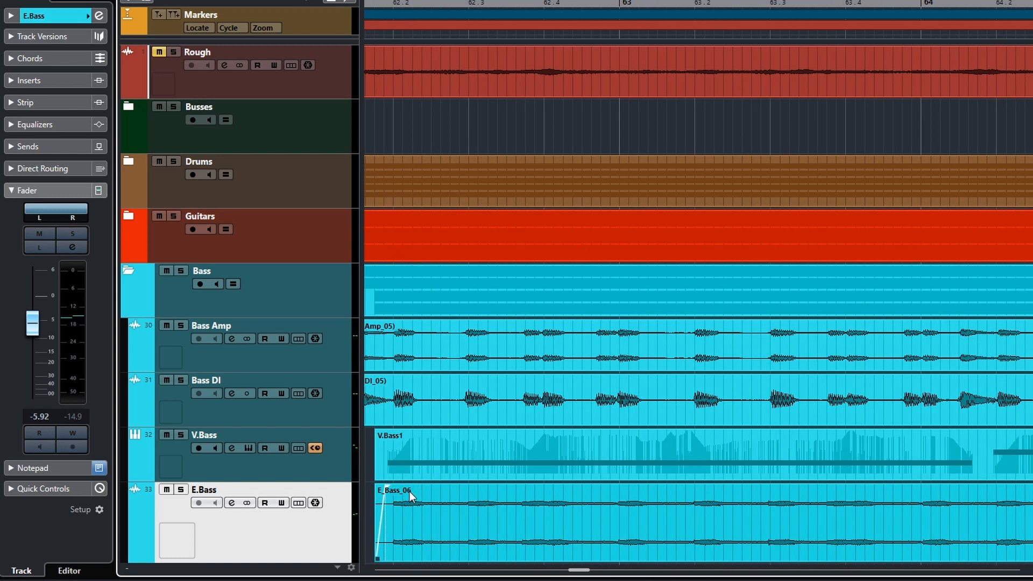
scroll(576, 489, "down", 4)
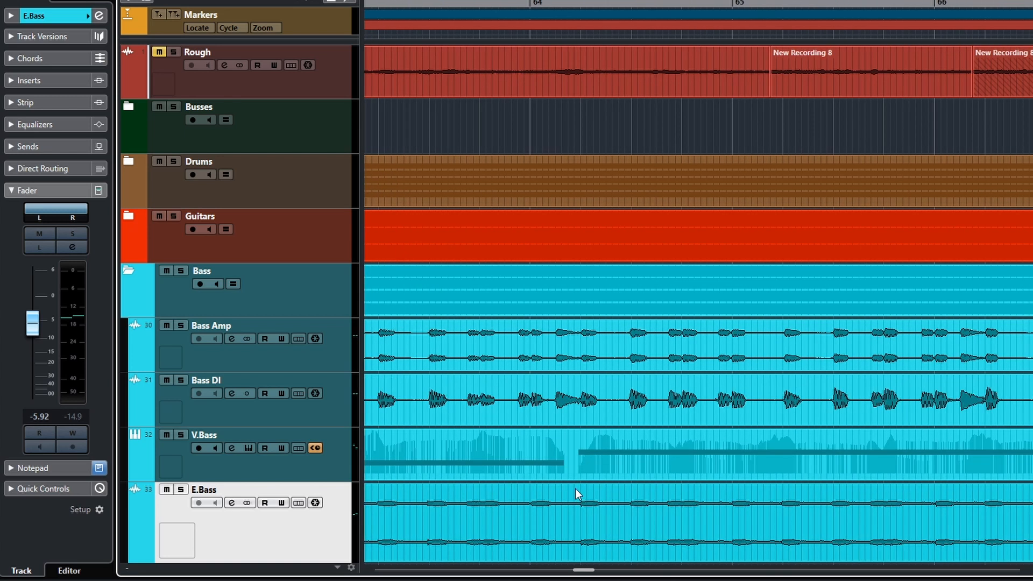
scroll(628, 513, "right", 10)
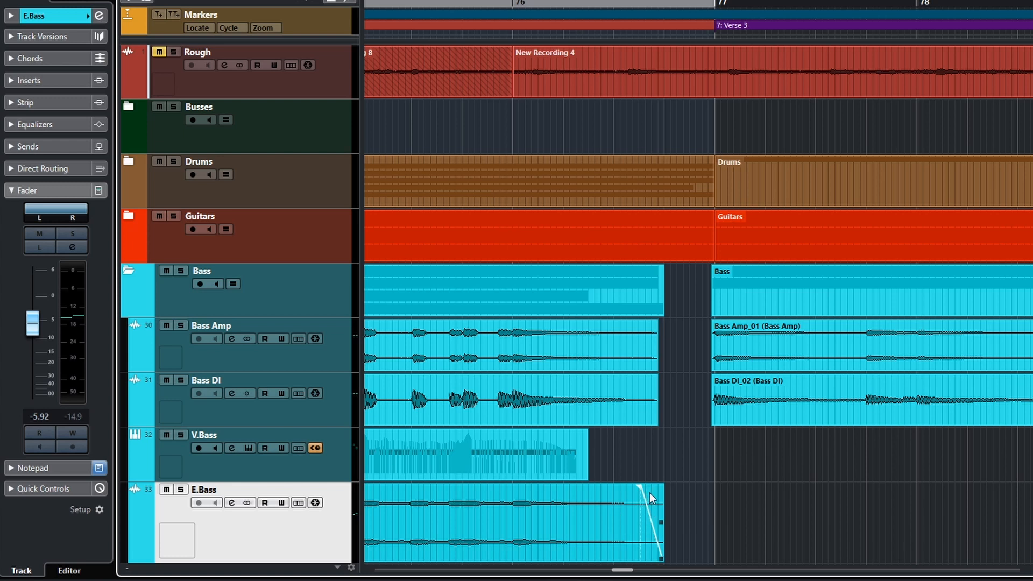
Step: Examine the fade-in and fade-out at the ends of the Outro recording on the E.Bass track
scroll(741, 500, "down", 1)
scroll(748, 500, "right", 7)
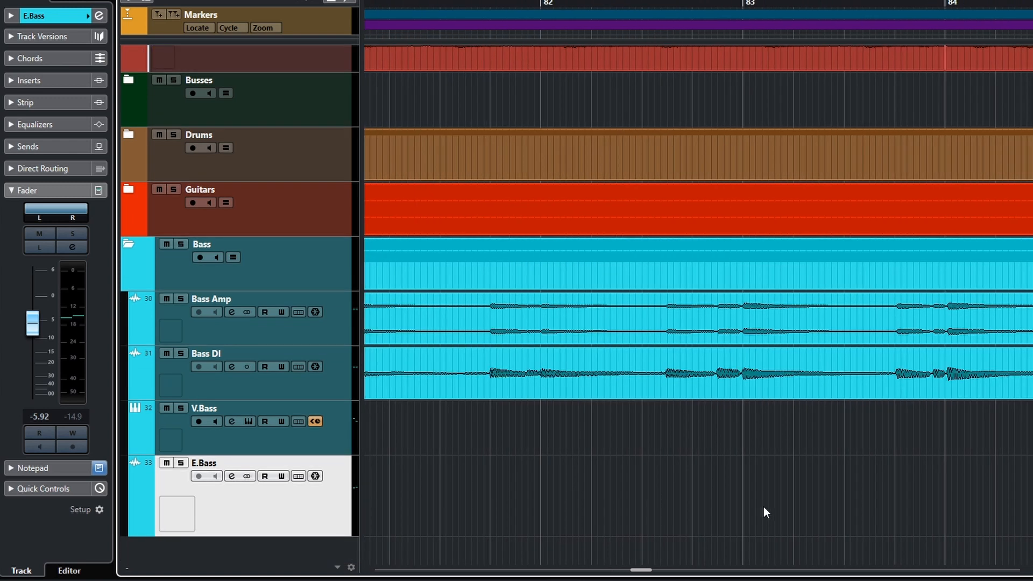
scroll(764, 507, "right", 14)
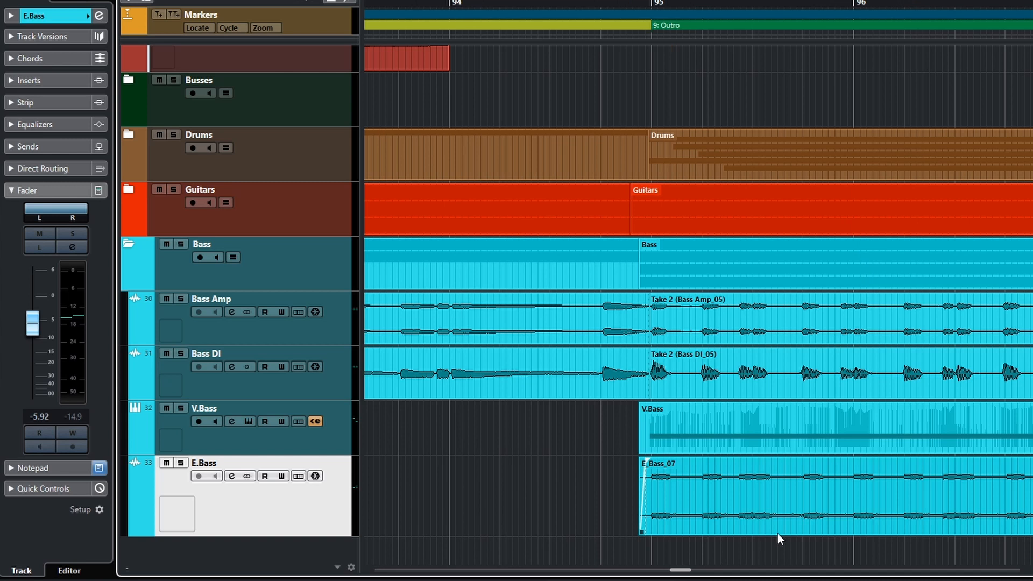
scroll(777, 534, "right", 5)
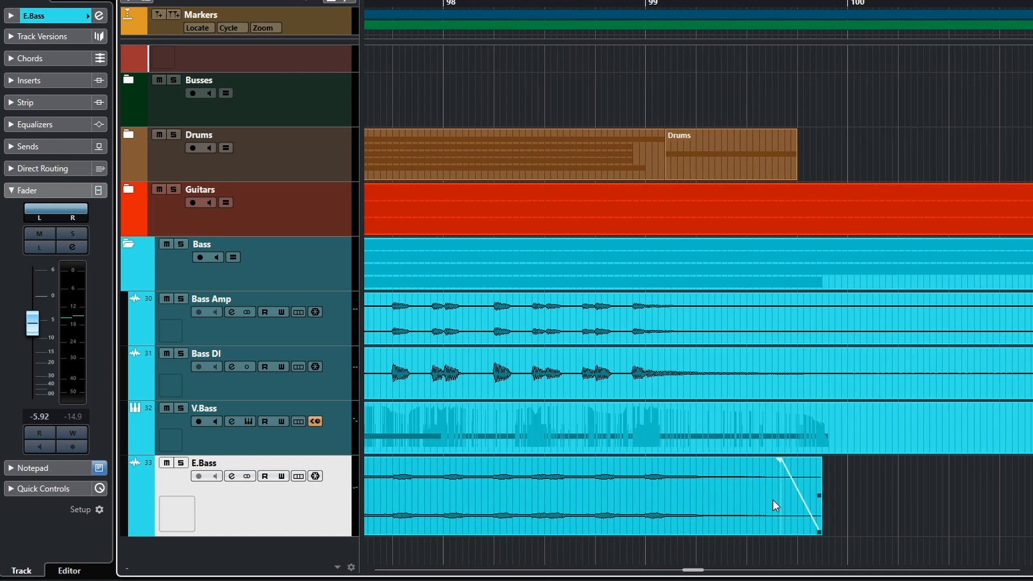
scroll(727, 510, "left", 6)
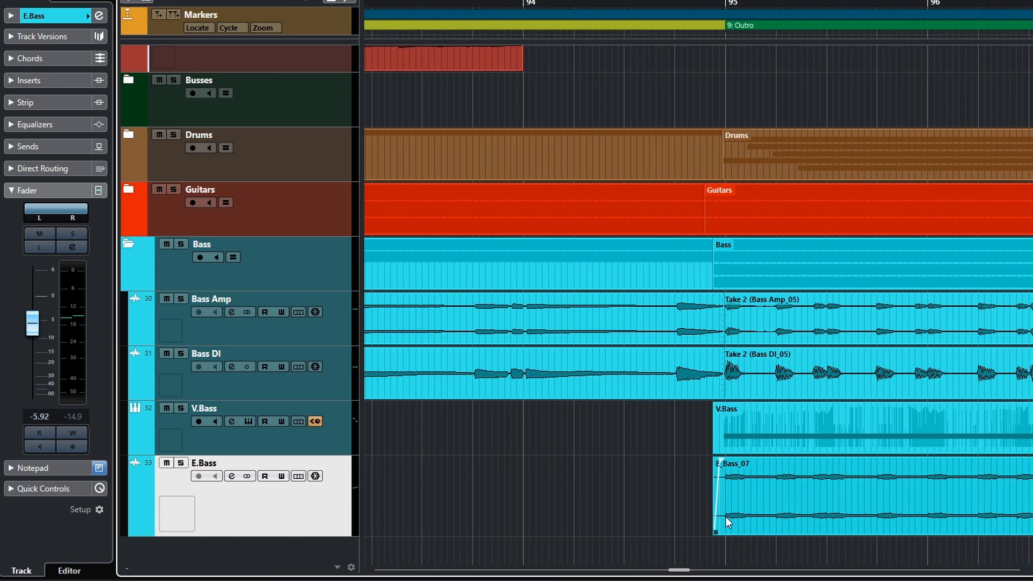
Step: Fit the Bridge through Outro sections into an overview and place the playback cursor just before the Bridge
scroll(725, 520, "down", 3)
scroll(722, 519, "down", 3)
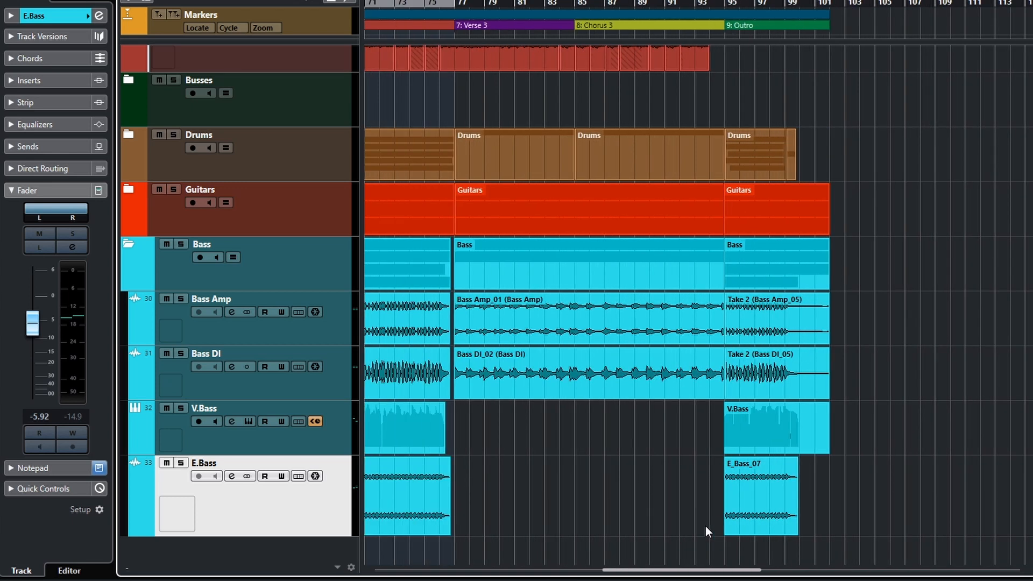
scroll(704, 526, "left", 8)
left_click(488, 484)
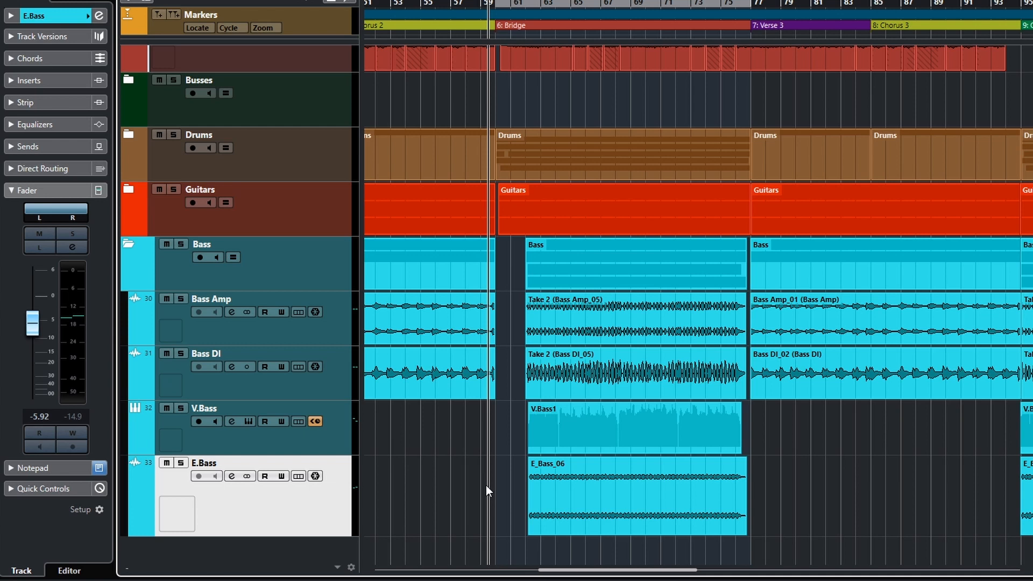
left_click(539, 498)
Step: Review the Bridge and Outro recordings on the E.Bass track together and start playback from just before the Bridge
scroll(524, 486, "left", 5)
scroll(525, 486, "right", 5)
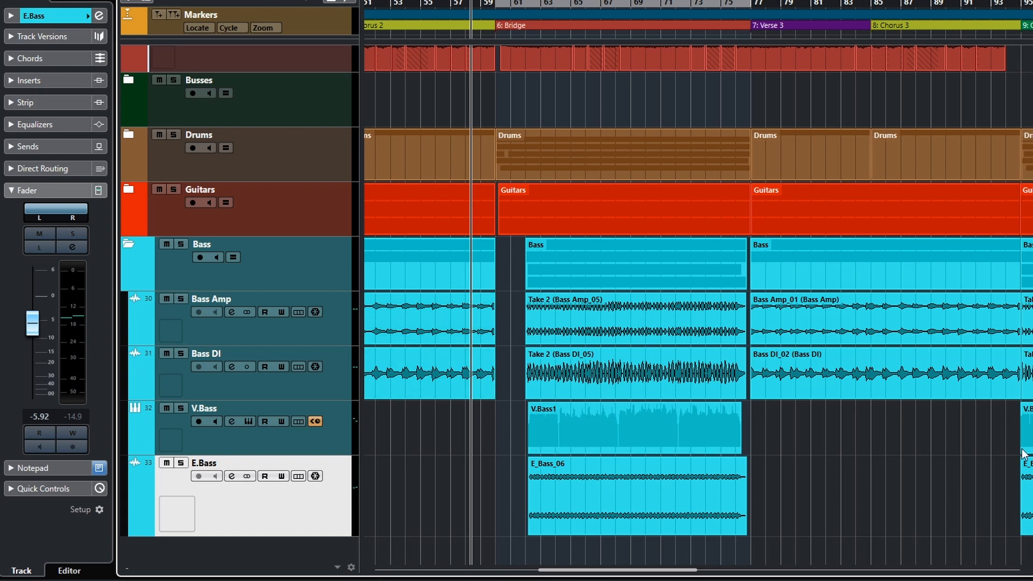
scroll(916, 533, "right", 2)
scroll(670, 514, "left", 2)
scroll(669, 520, "right", 2)
scroll(672, 527, "left", 2)
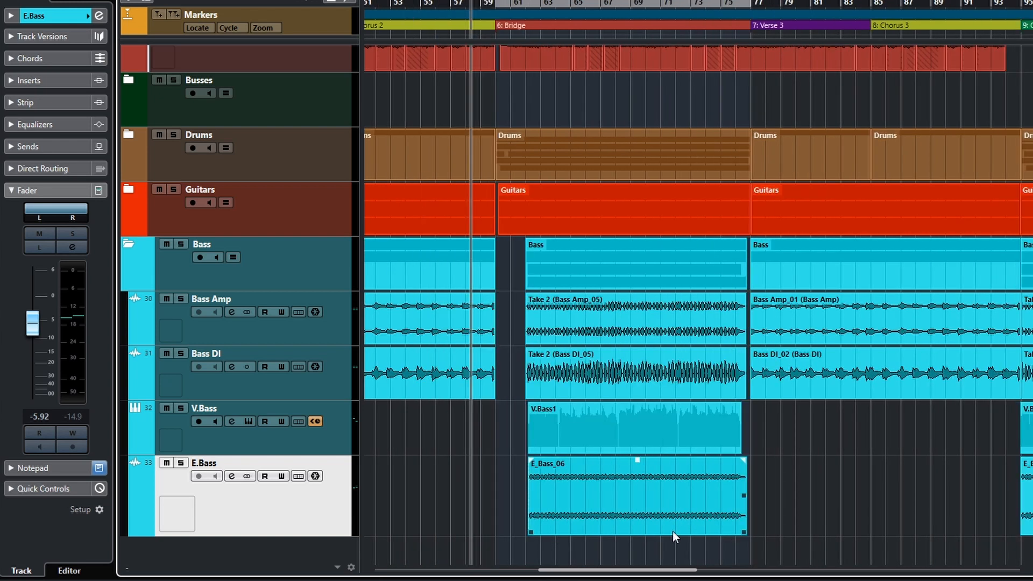
scroll(672, 532, "right", 2)
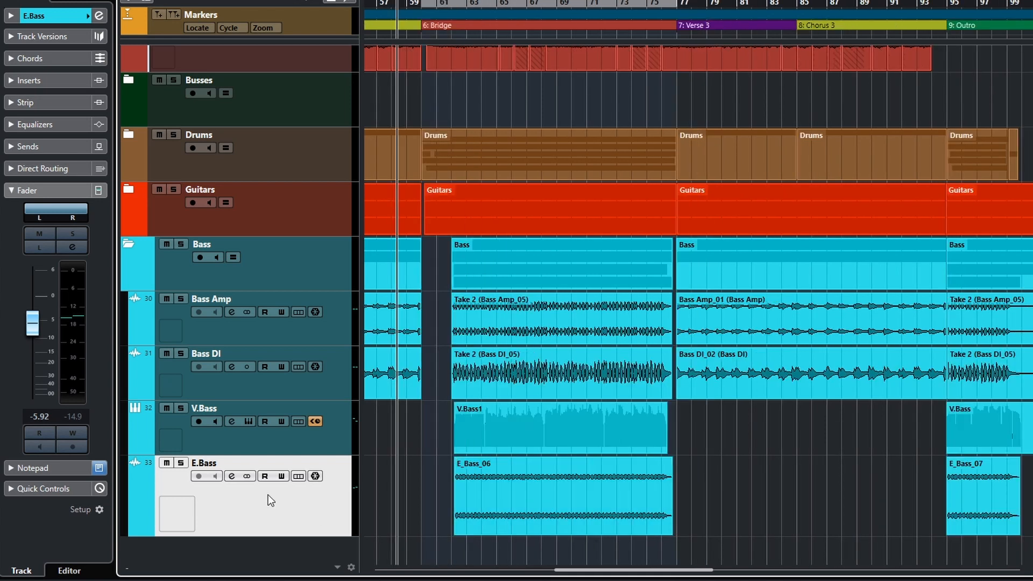
key("space")
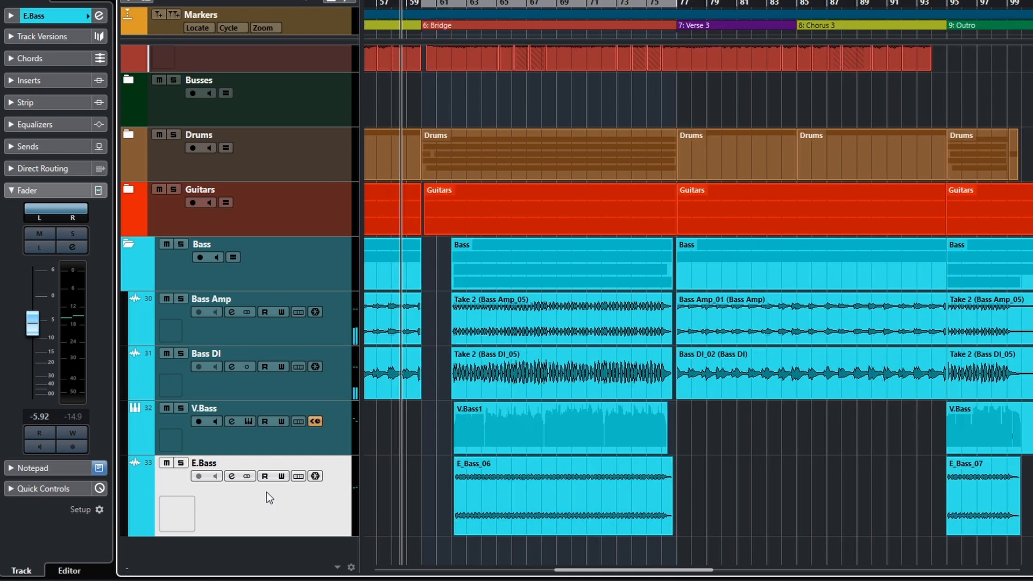